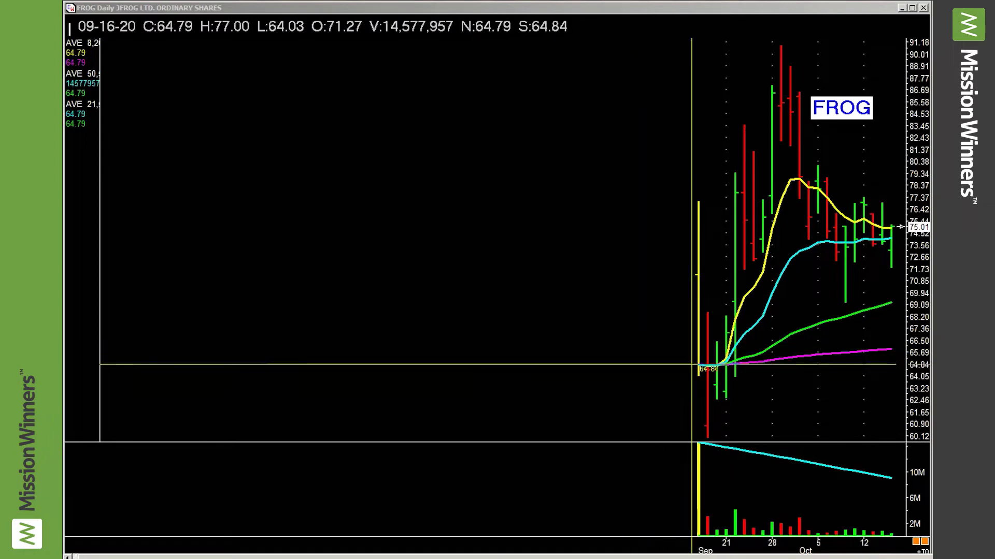
Delete FROG's oversized 09-16-20 first bar from the daily chart.
click(697, 366)
right_click(696, 366)
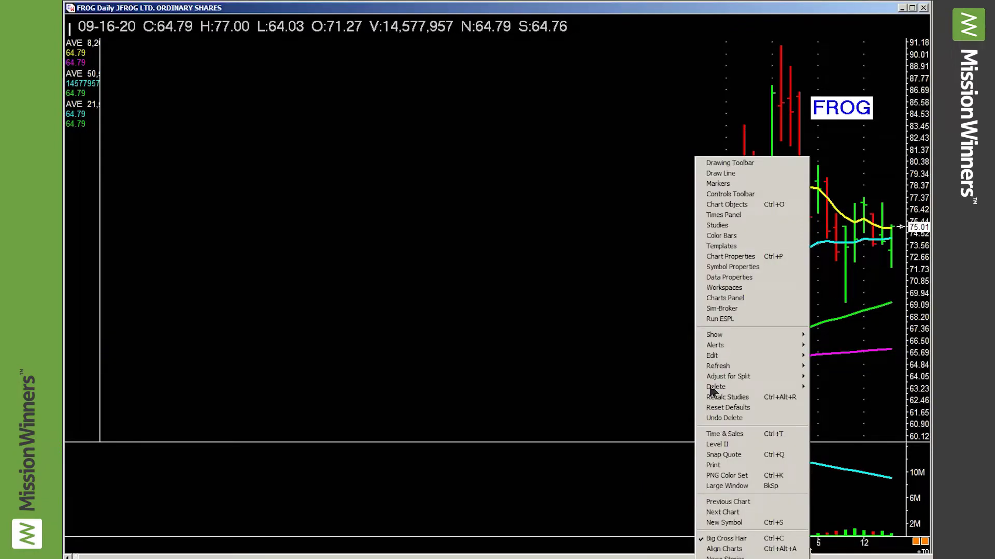
mouse_move(754, 387)
click(833, 389)
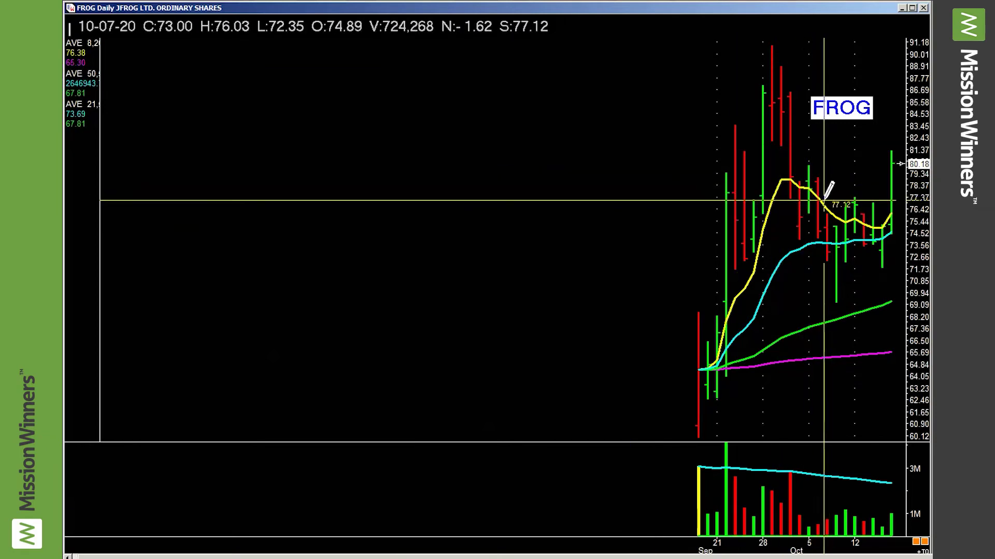
Draw a horizontal breakout line at 77.12 from the Oct 7 bar to the last bar.
drag(824, 200, 890, 199)
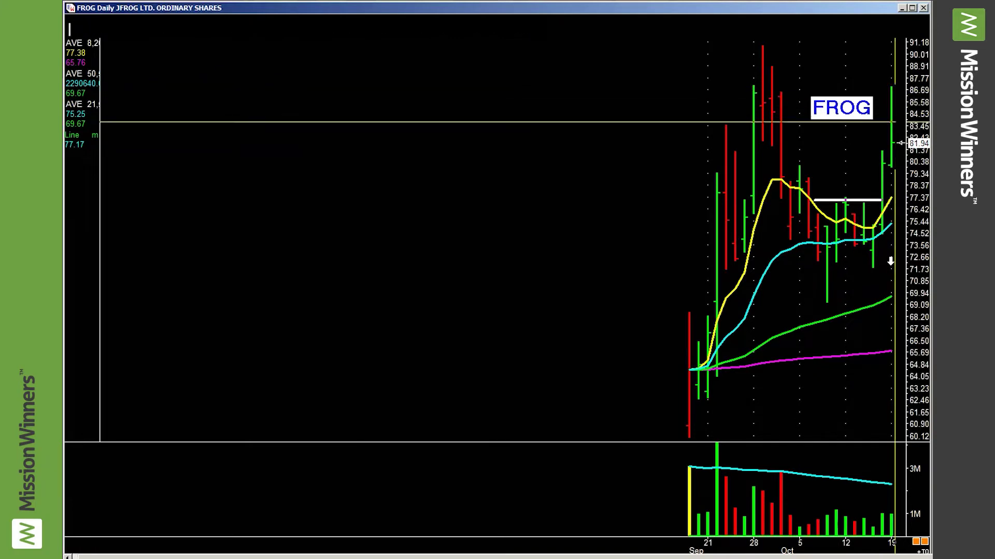
Refresh the FROG chart to bring in the 10-19 breakout bar.
click(893, 149)
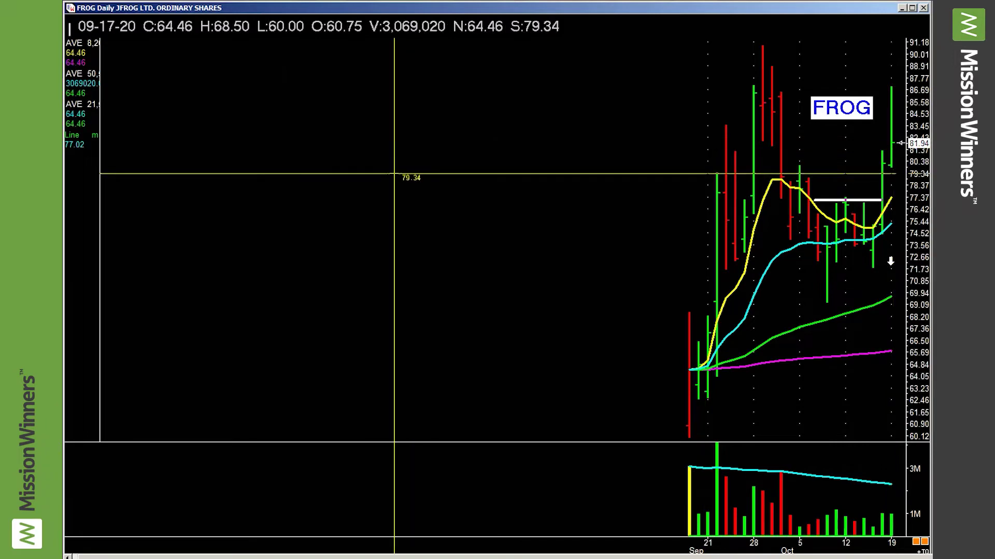
Look over FROG on the 30-minute chart, then return to the daily chart.
key(i)
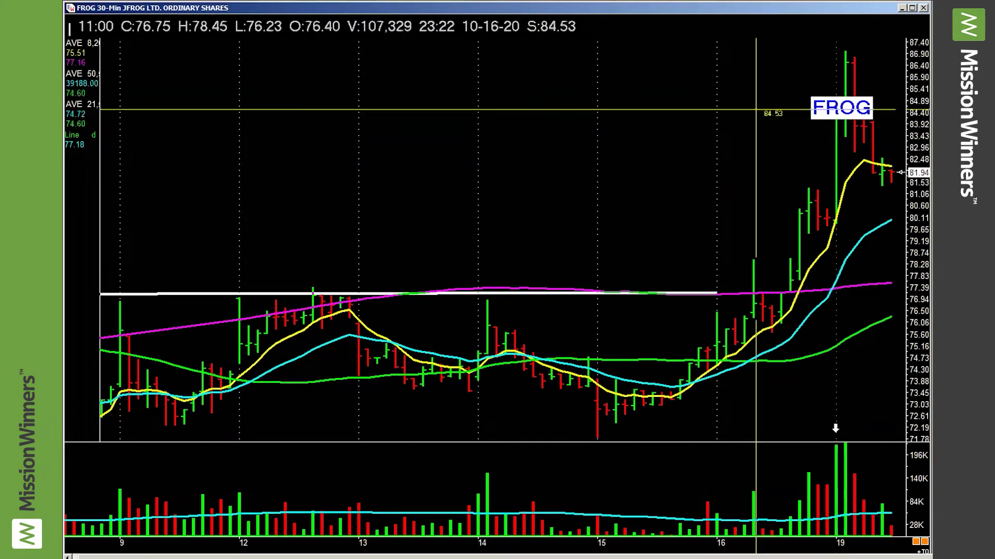
scroll(517, 142, right, 3)
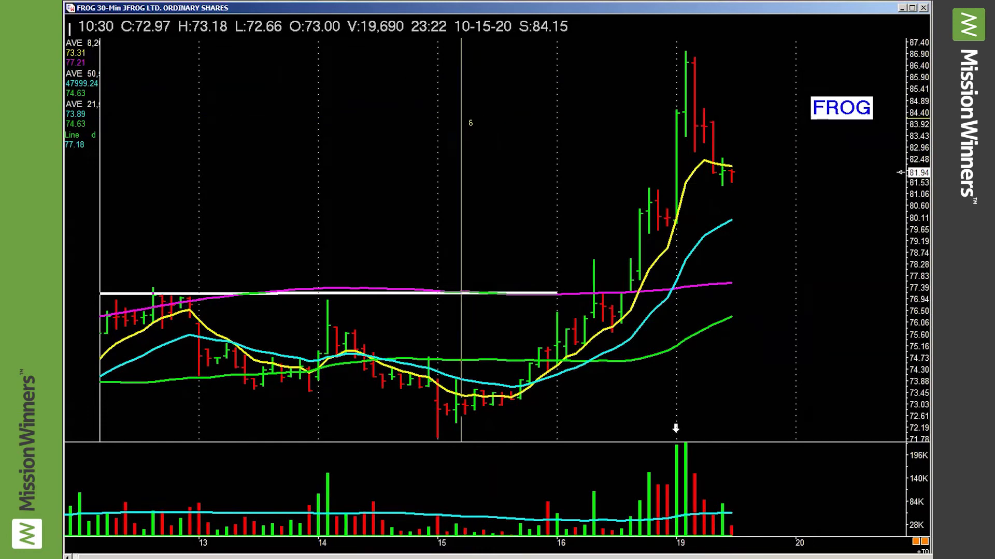
scroll(508, 138, left, 3)
key(d)
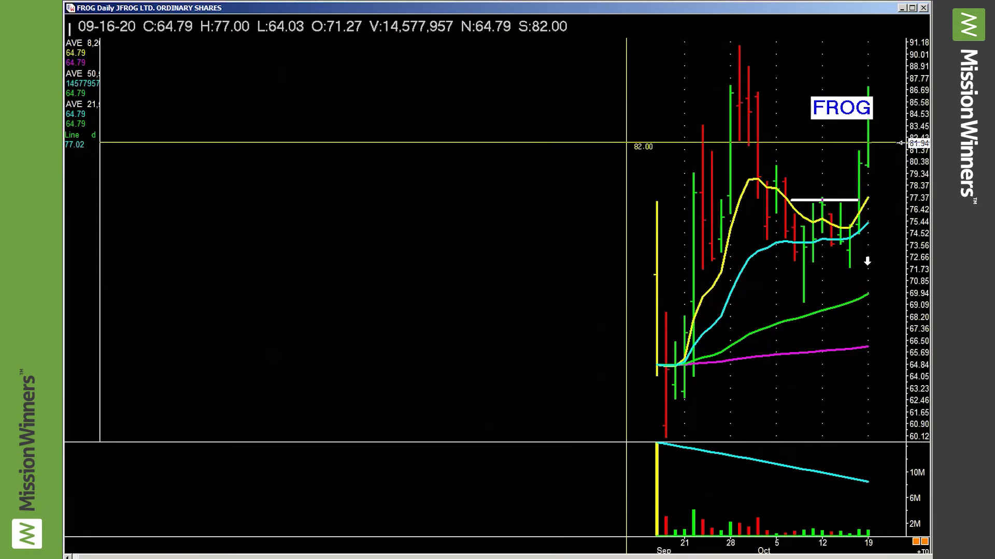
scroll(534, 149, left, 2)
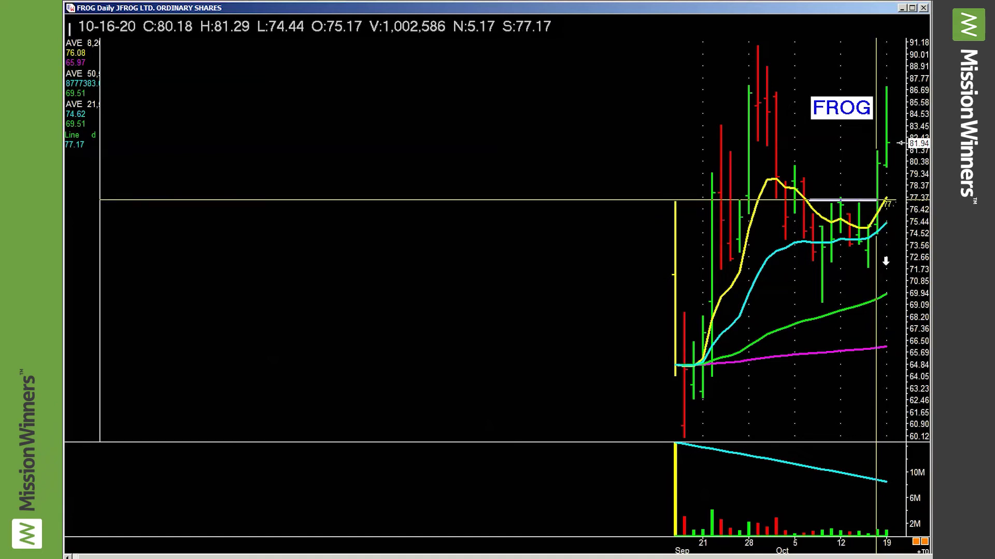
Pan the FROG daily bars slightly to the right.
drag(487, 209, 500, 209)
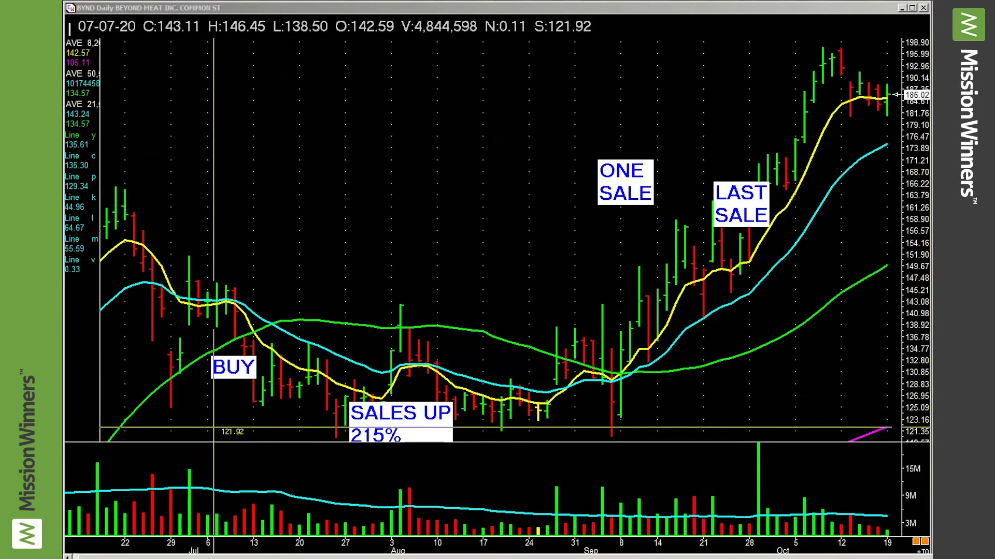
Scroll the BYND daily chart back to its May 2019 debut bars.
click(327, 417)
scroll(326, 417, down, 3)
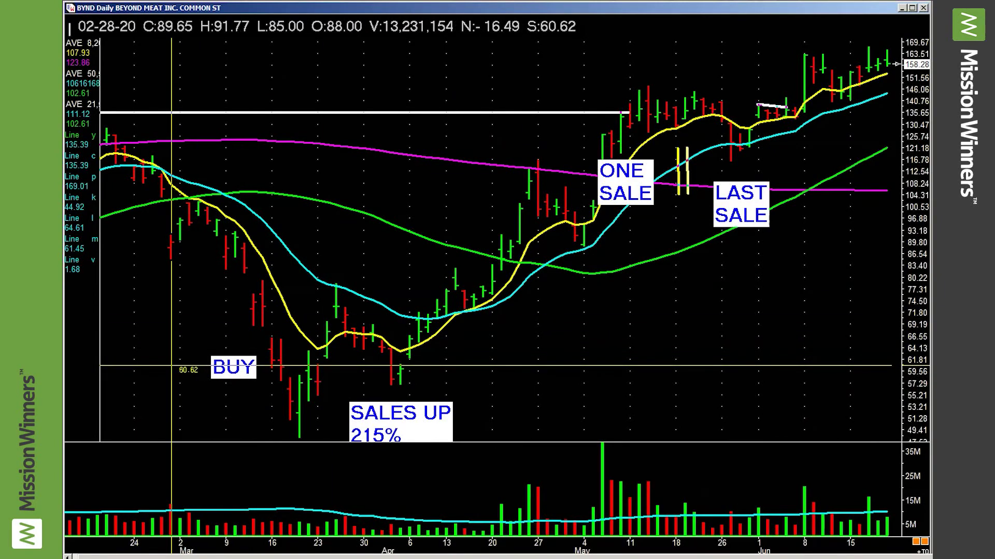
scroll(877, 352, up, 3)
scroll(477, 197, up, 5)
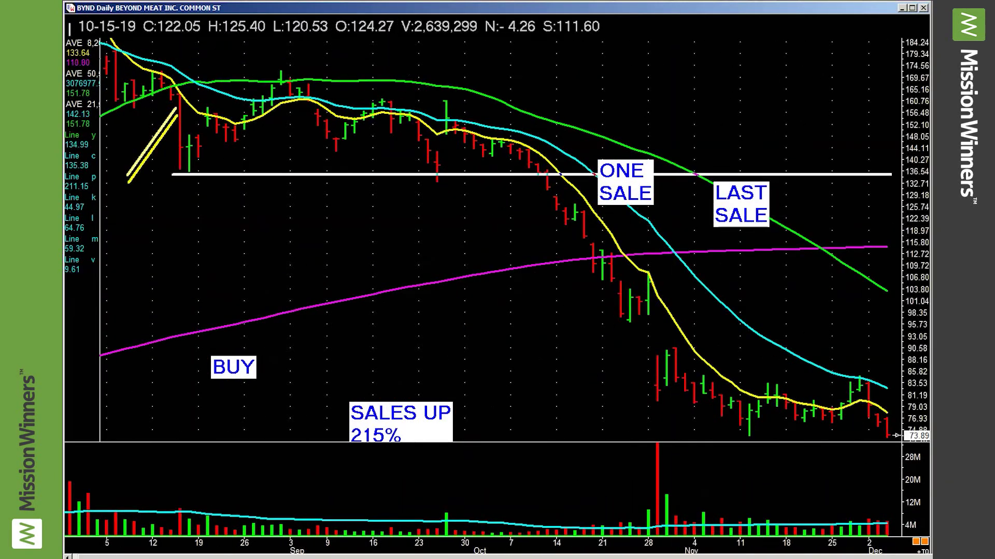
scroll(512, 282, up, 5)
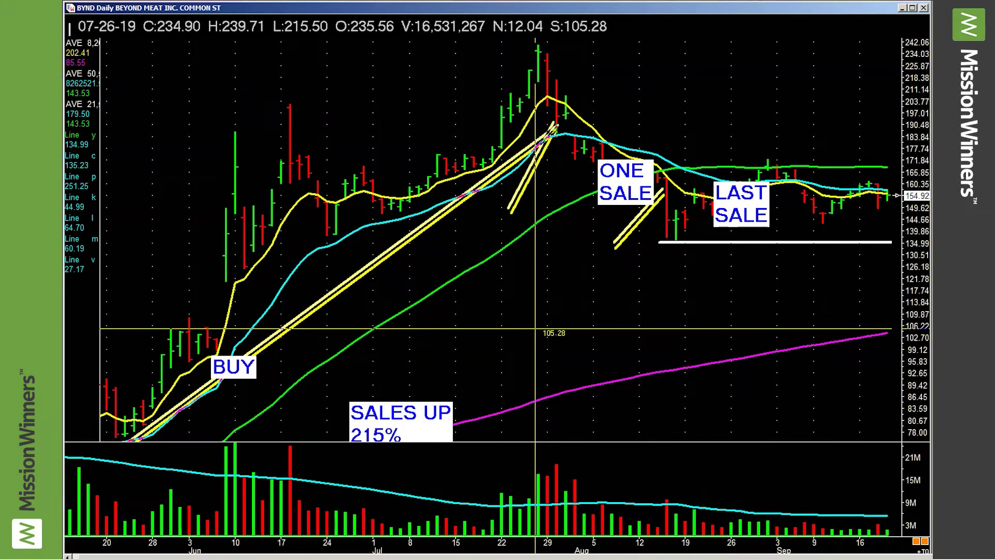
scroll(535, 327, up, 5)
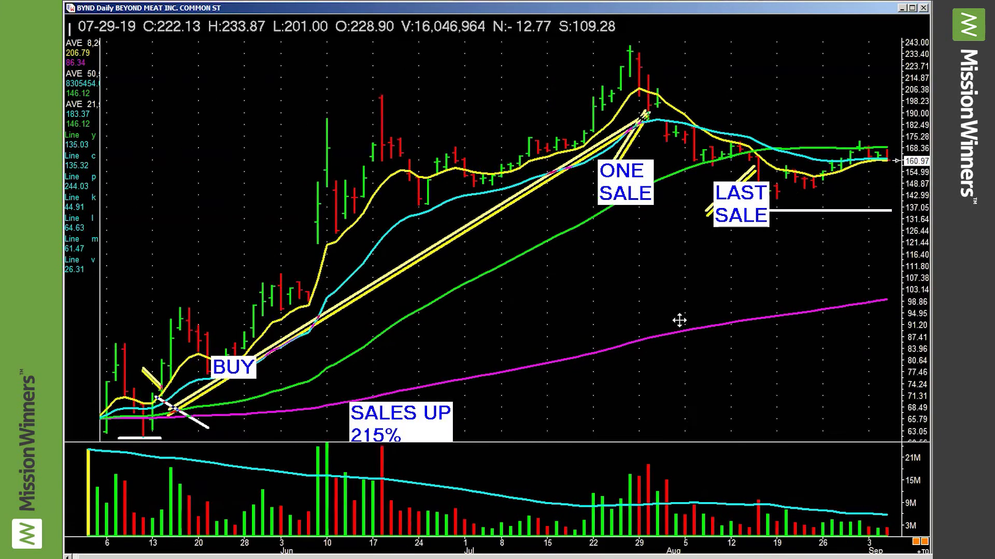
scroll(569, 235, up, 5)
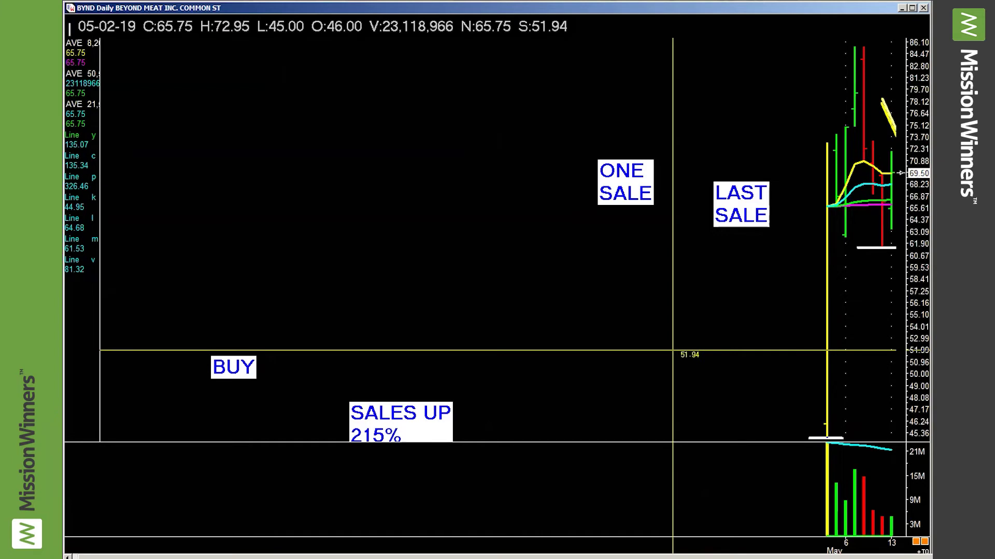
Advance BYND's chart through June into July 2019, then switch back to FROG.
key(Right)
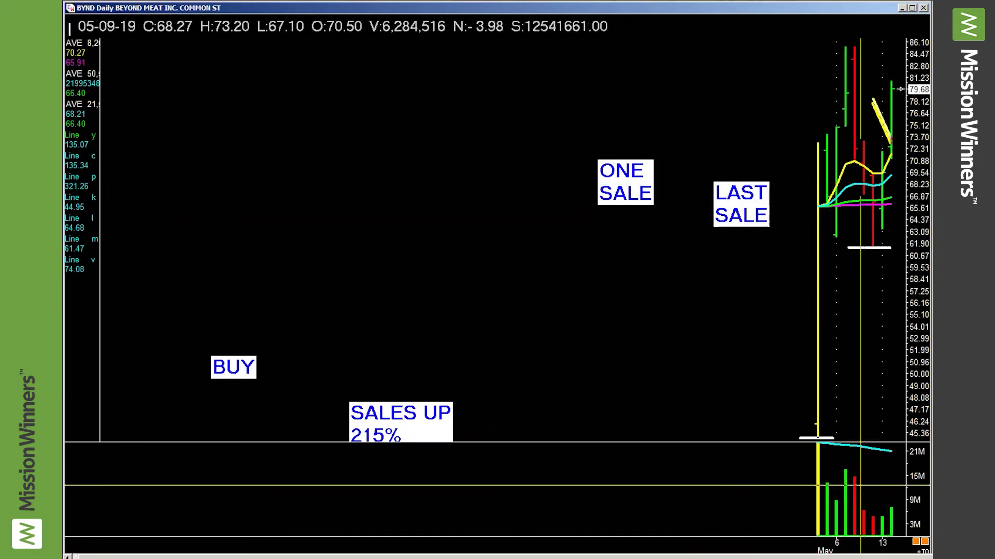
key(Right)
key(Right)
key(Right)
key(Right)
key(Right)
key(Right)
key(Right)
key(Right)
key(Right)
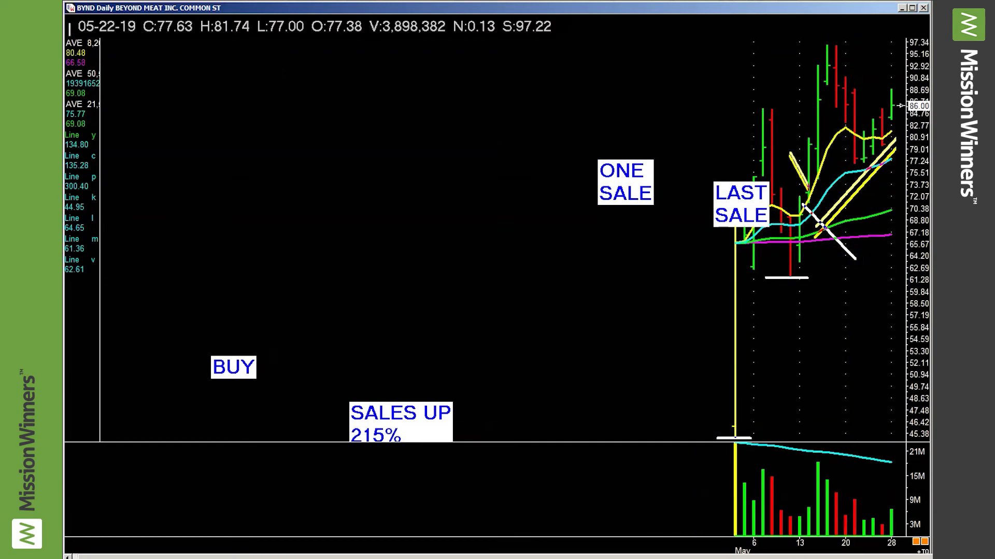
key(Right)
key(Right)
key(Right)
key(Right)
key(Right)
key(Right)
key(Right)
key(Right)
key(Right)
key(Right)
key(Right)
key(Right)
key(Right)
key(Right)
key(Right)
key(Right)
key(Right)
key(Right)
key(Right)
key(Right)
key(Right)
key(Right)
key(Right)
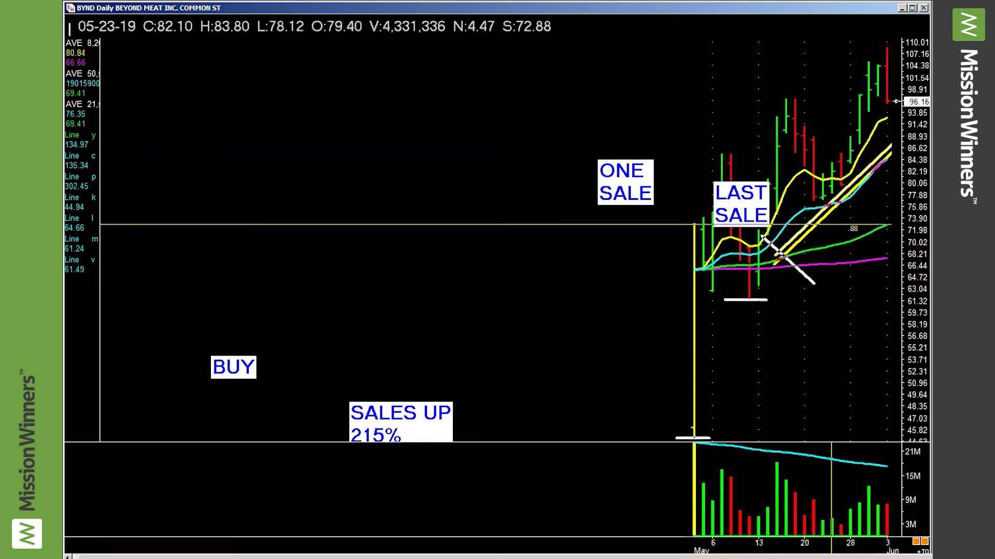
key(Right)
key(Right)
key(Right)
key(Right)
key(Right)
key(Right)
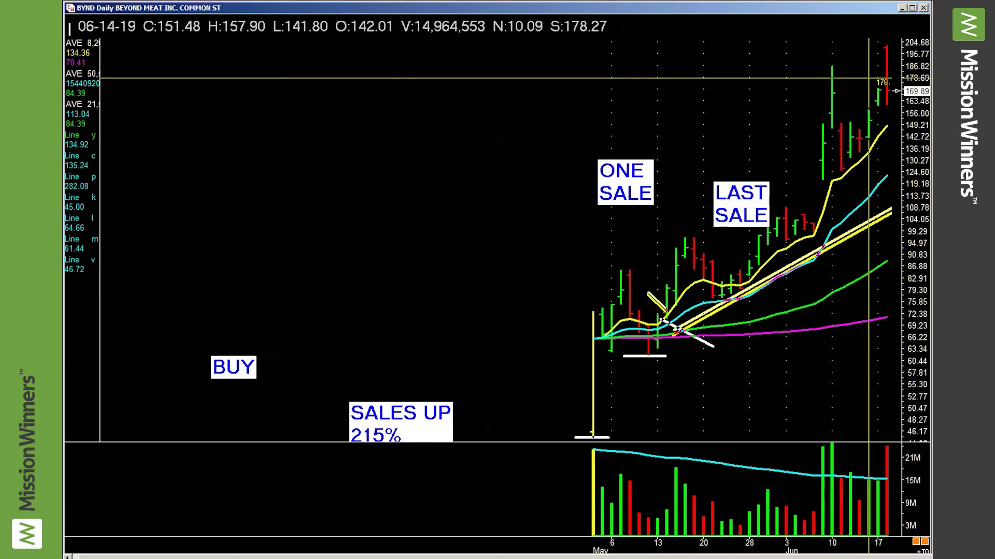
key(Right)
key(Right)
key(Right)
key(Right)
key(Right)
key(Right)
key(Right)
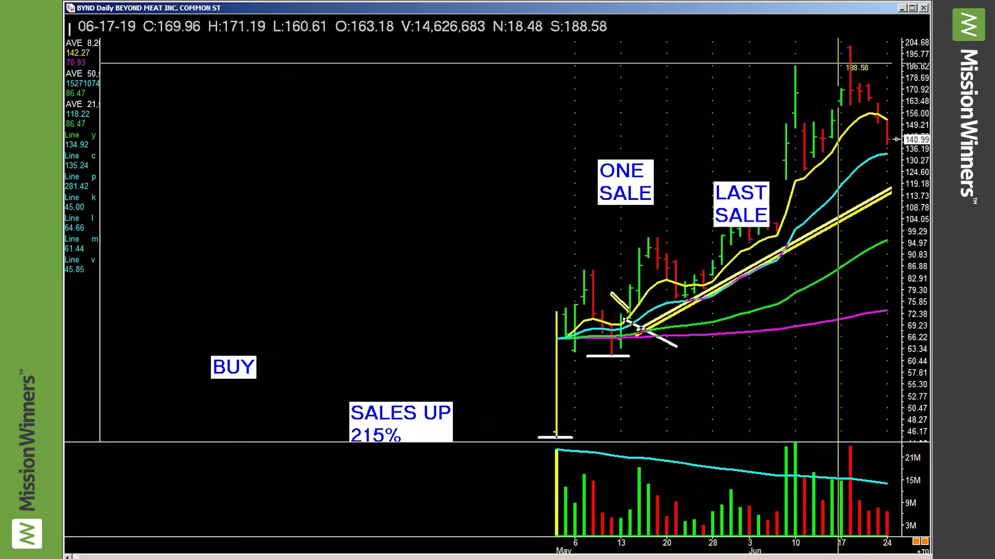
key(Right)
key(Right)
key(Right)
key(Right)
key(Right)
key(Right)
key(Right)
key(Right)
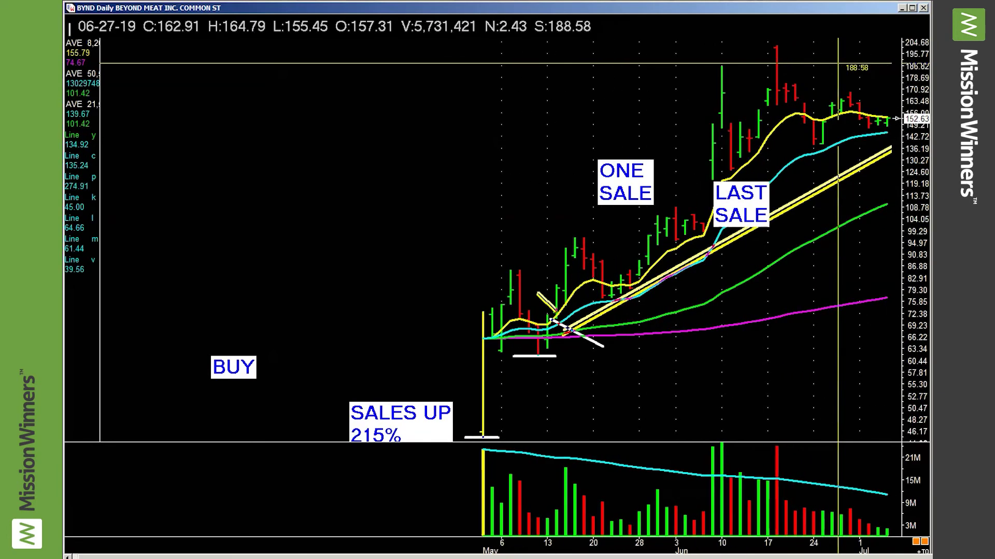
key(Right)
key(Right)
key(Right)
key(Right)
key(Right)
key(Right)
key(Right)
key(Right)
key(Right)
key(Right)
key(Right)
key(Right)
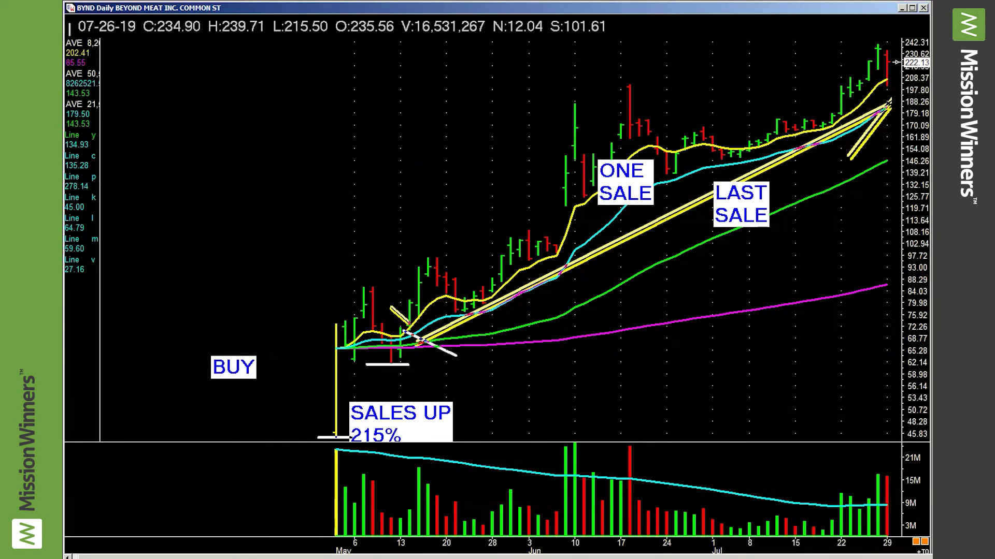
key(space)
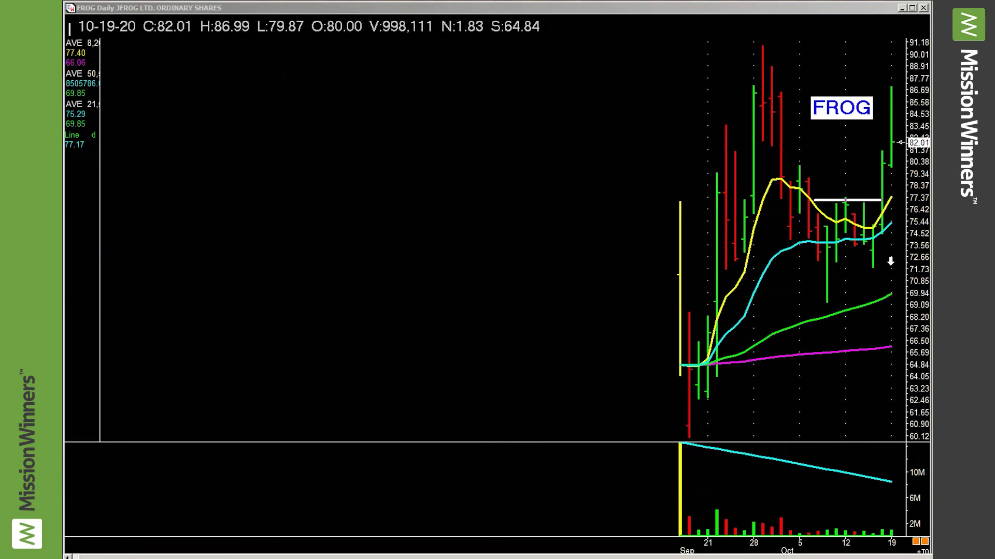
Switch from FROG to the LAZY daily chart with its A+ GROUP EARNINGS +999% label.
key(space)
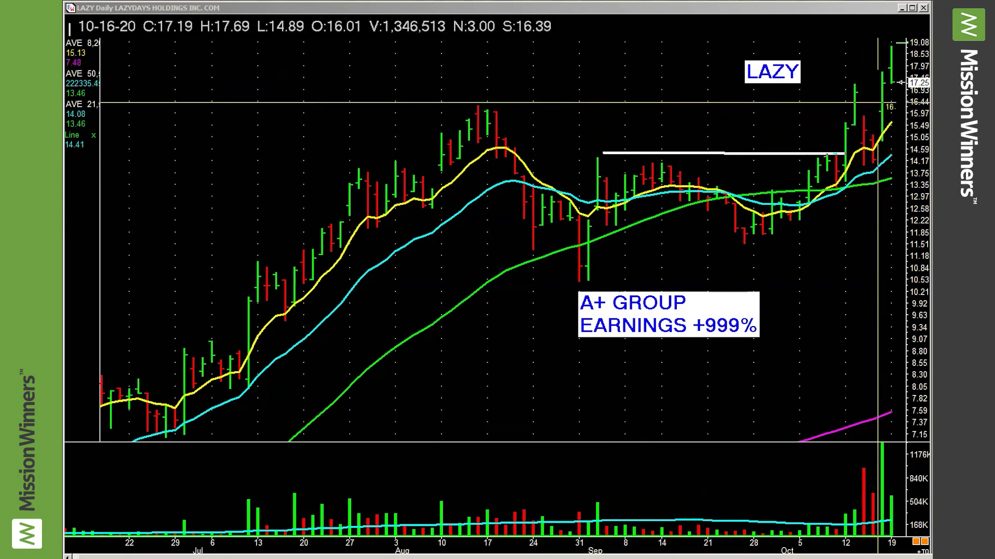